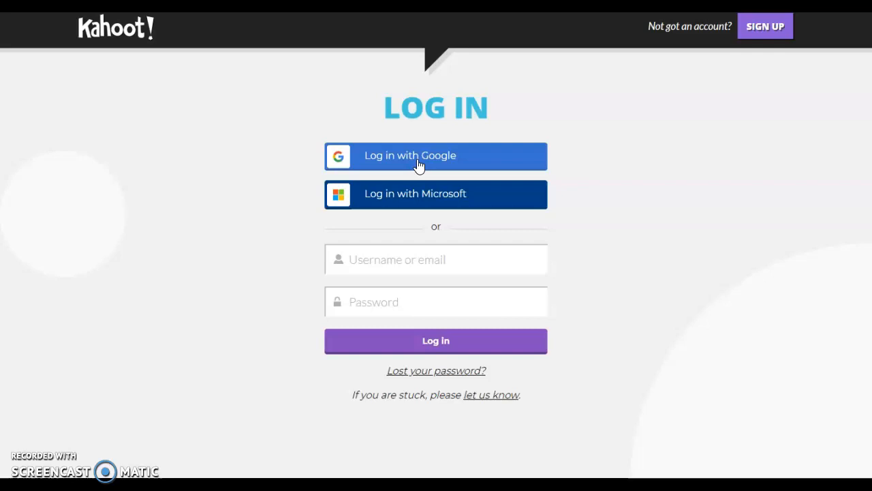
# Log in with the first listed Google account and continue with the free Basic plan
pyautogui.click(418, 161)
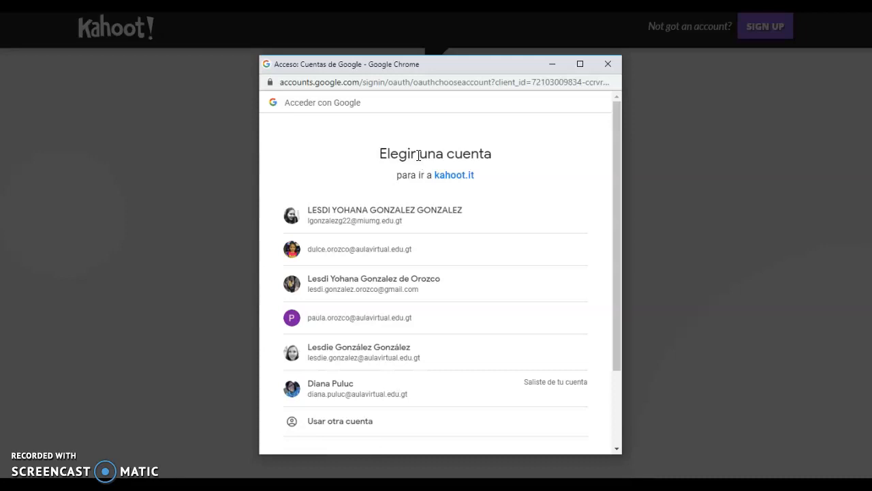
pyautogui.click(352, 223)
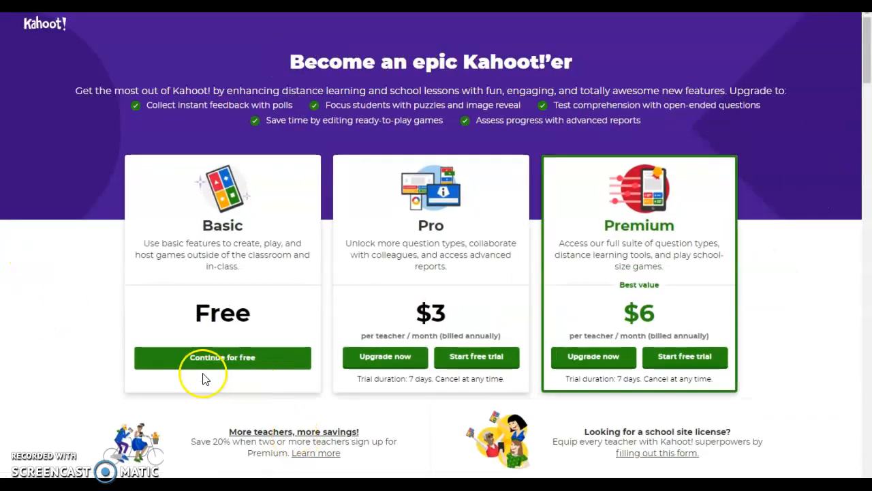
pyautogui.click(199, 364)
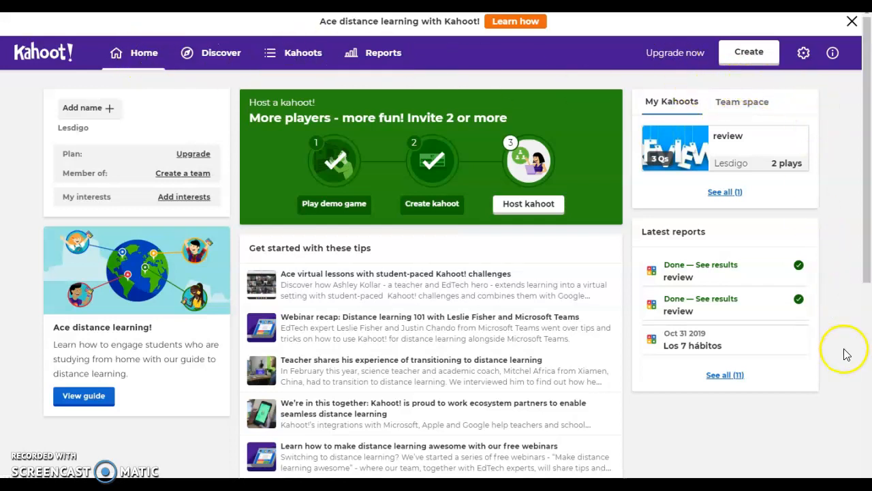
pyautogui.scroll(-5, 847, 359)
pyautogui.scroll(5, 847, 358)
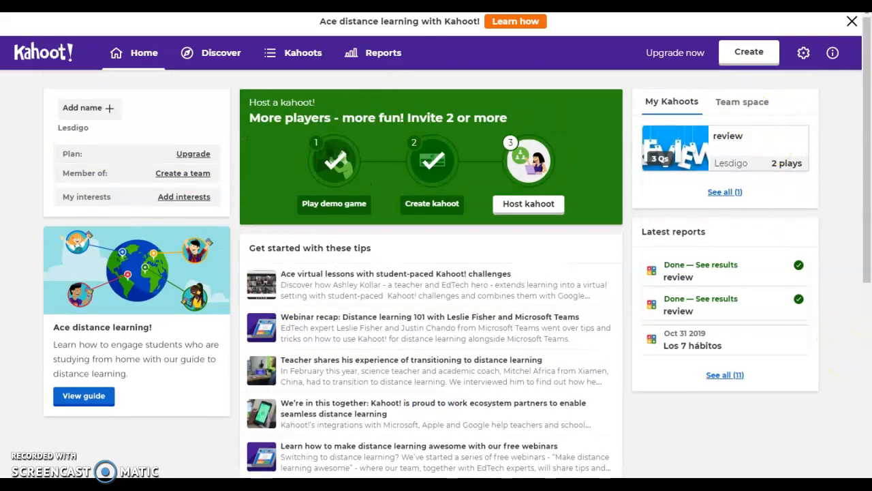
pyautogui.click(760, 54)
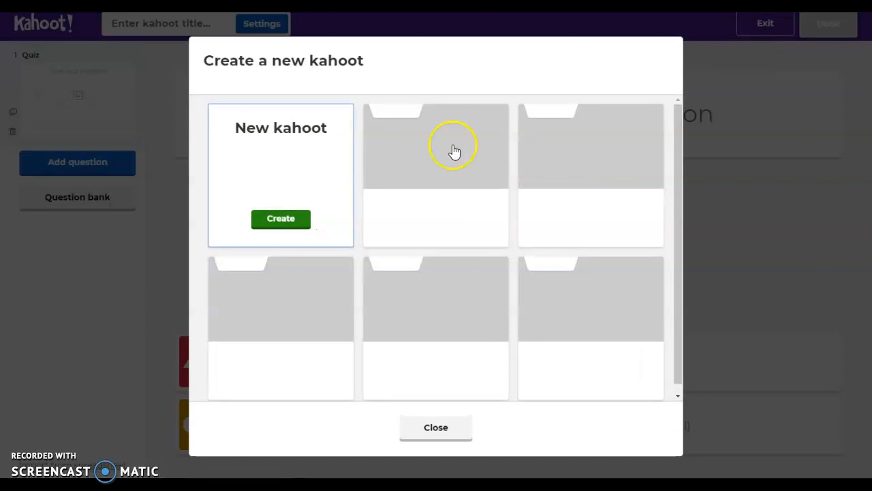
pyautogui.click(287, 221)
pyautogui.moveTo(297, 217); pyautogui.dragTo(447, 226)
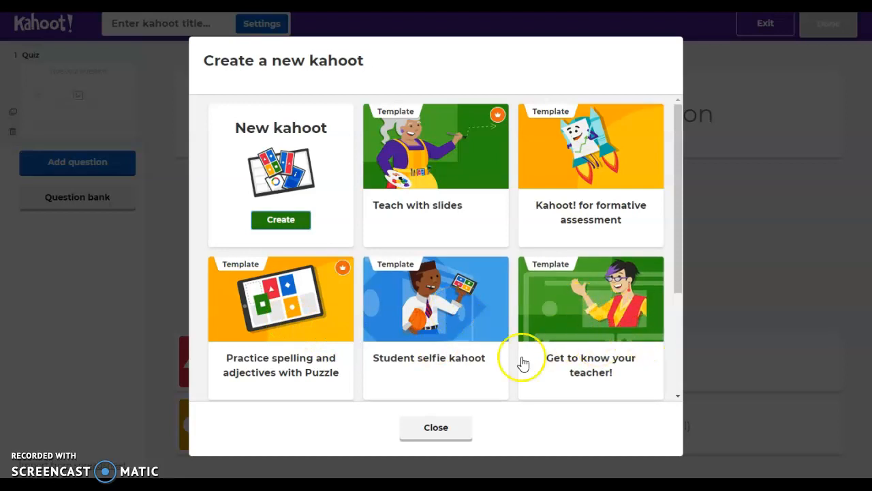
pyautogui.click(285, 312)
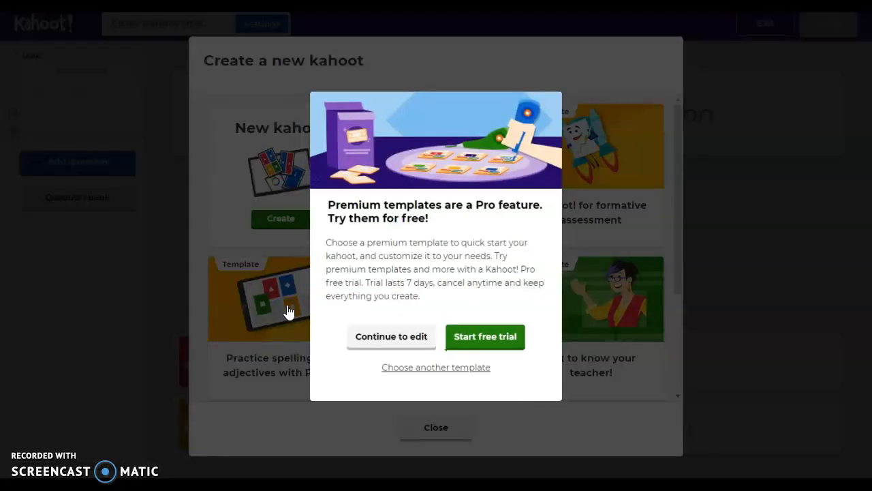
pyautogui.click(486, 338)
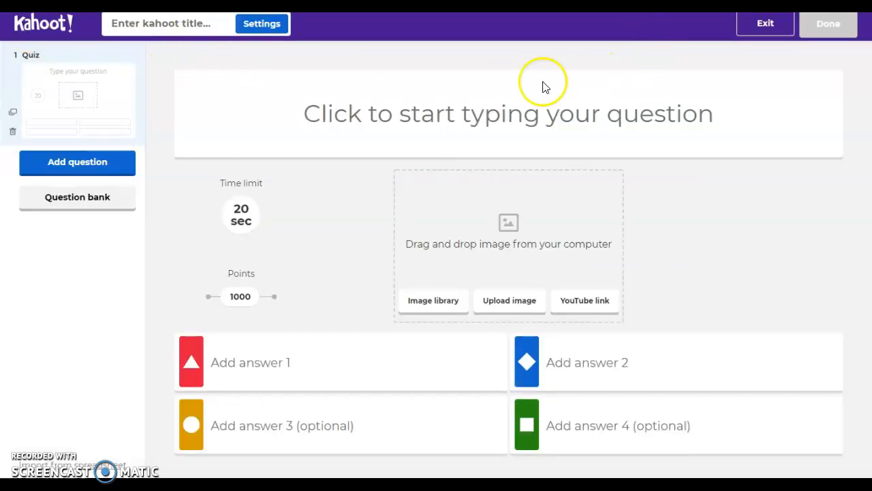
pyautogui.click(796, 30)
pyautogui.click(787, 34)
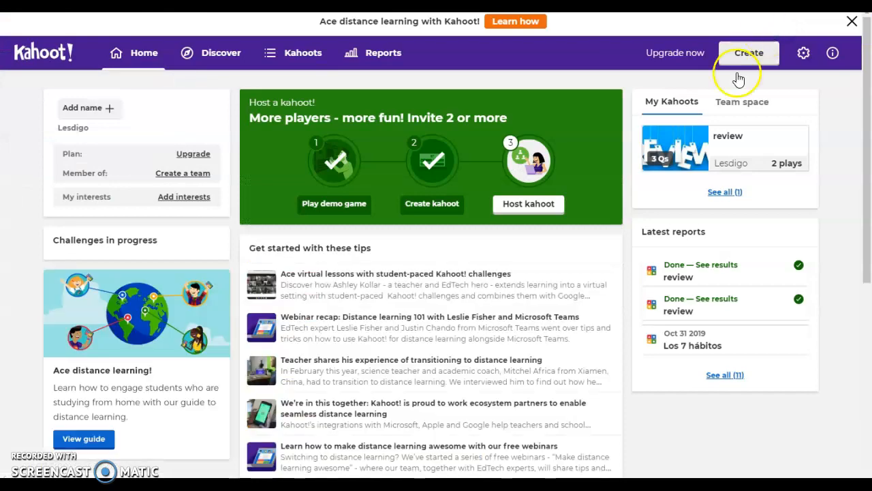
# Create a new blank kahoot without using a template
pyautogui.click(752, 62)
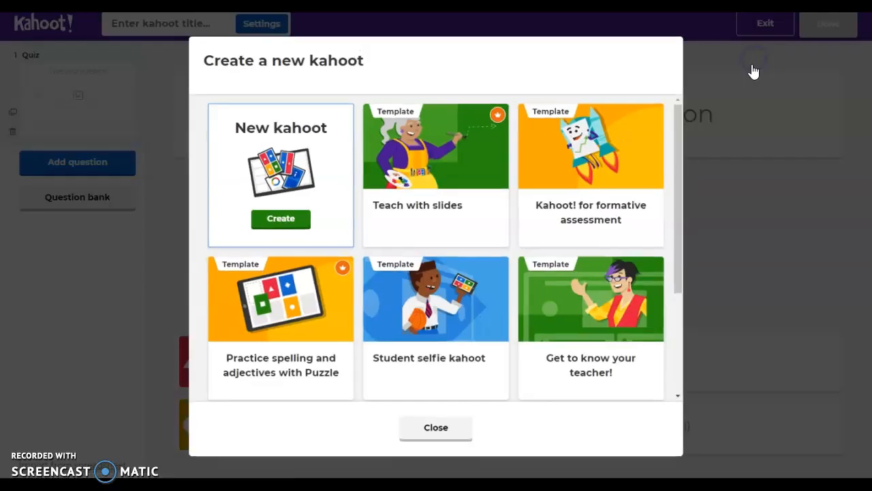
pyautogui.click(279, 219)
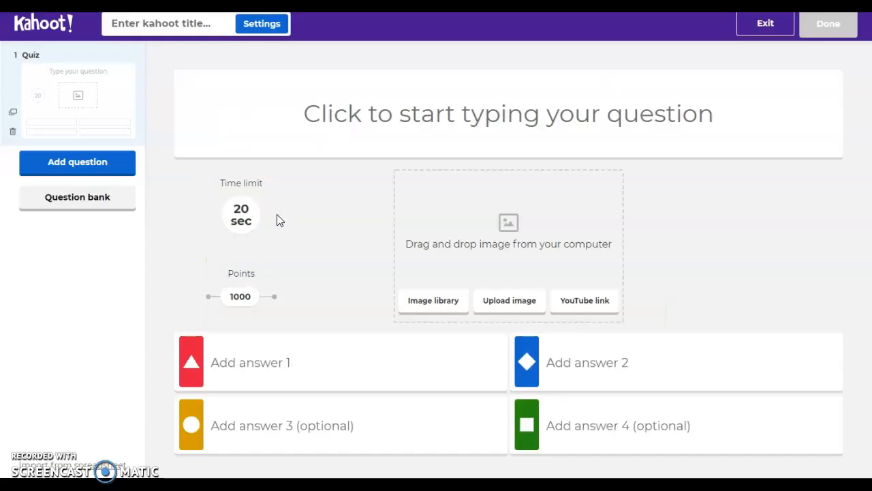
pyautogui.click(359, 110)
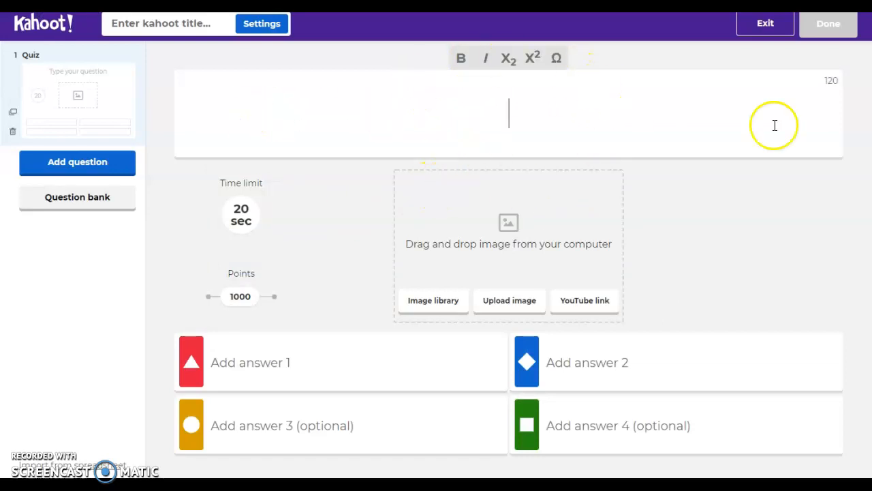
pyautogui.click(785, 232)
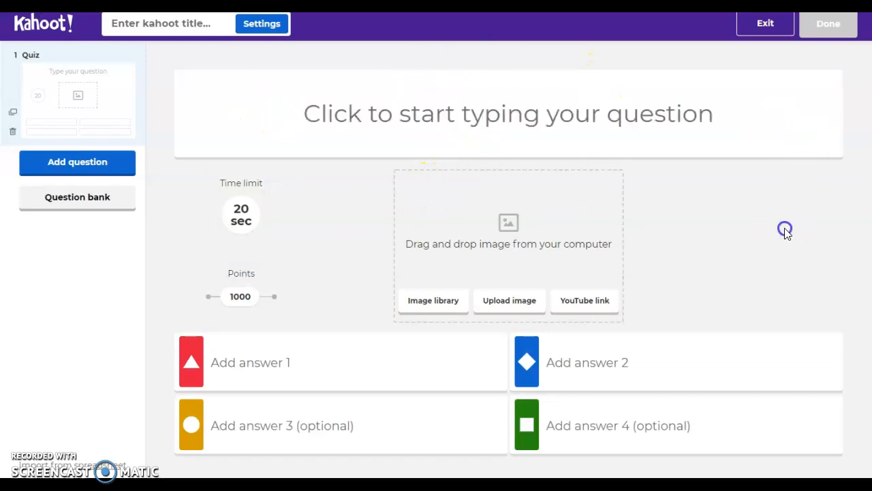
# Enter "What is the past tense of sleep" as the text of the first quiz question
pyautogui.click(463, 113)
pyautogui.write('What is the past')
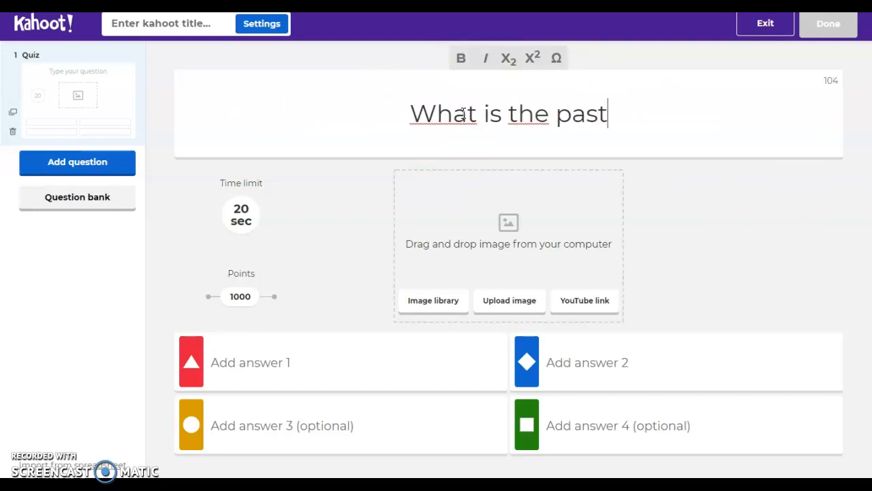
pyautogui.write(' tense')
pyautogui.press('BackSpace')
pyautogui.press('BackSpace')
pyautogui.write('ense')
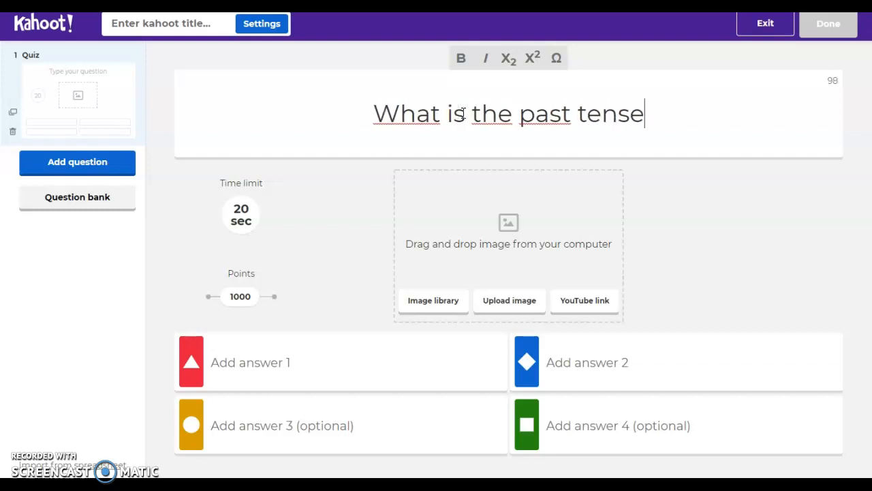
pyautogui.write(' of sleep')
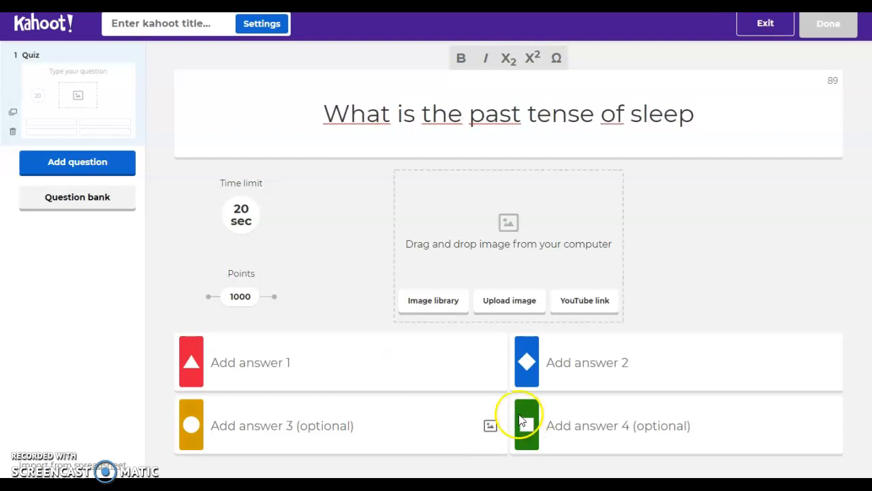
# Enter "sleeped" as answer 1 and "slept" as answer 3
pyautogui.click(299, 368)
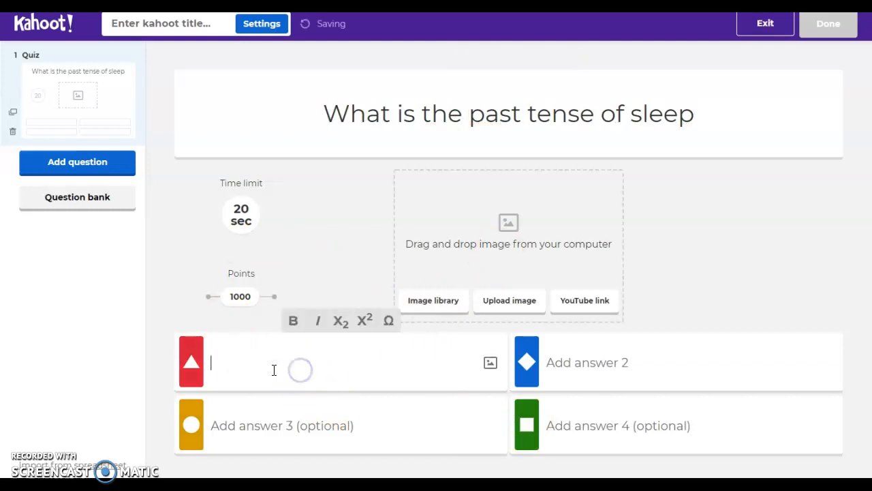
pyautogui.write('sle')
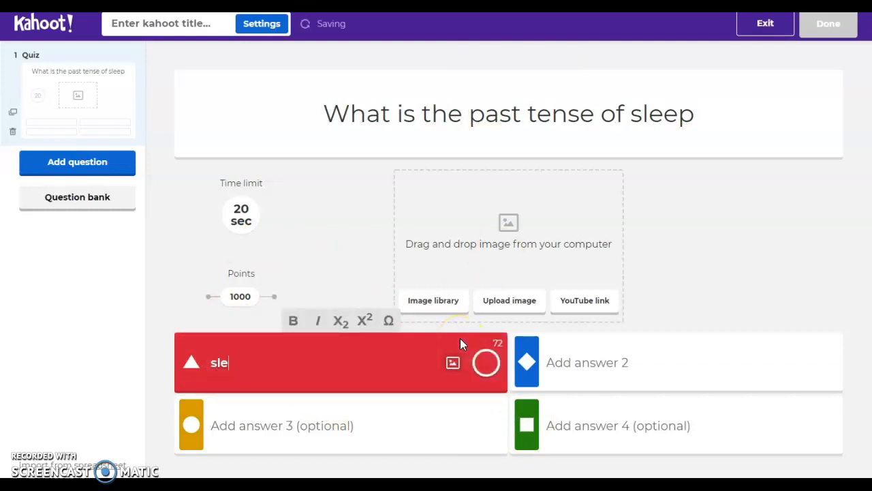
pyautogui.write('eped')
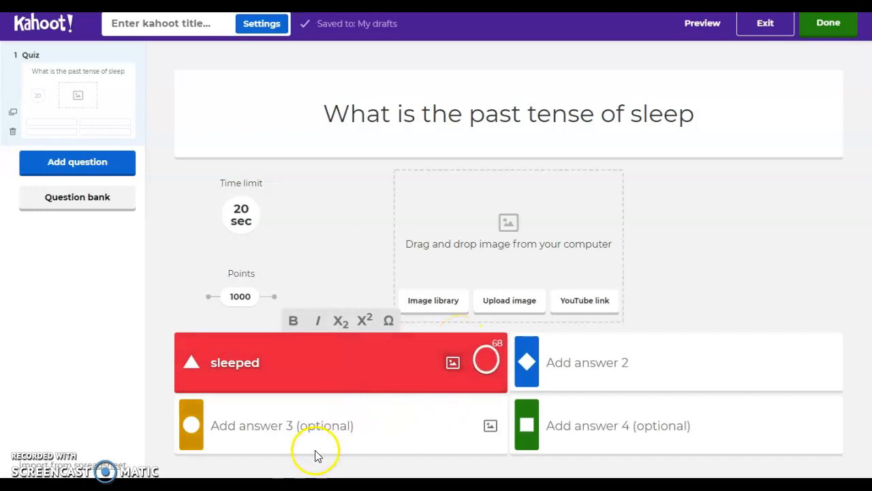
pyautogui.click(317, 430)
pyautogui.write('slept')
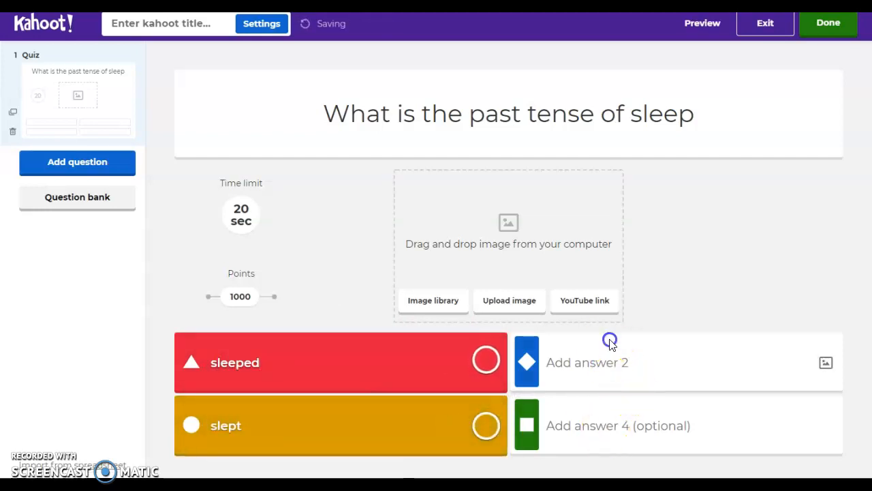
# Enter "sleept" and "sleeping" as answers 2 and 4, and mark "slept" as the correct answer
pyautogui.click(597, 367)
pyautogui.write('slee')
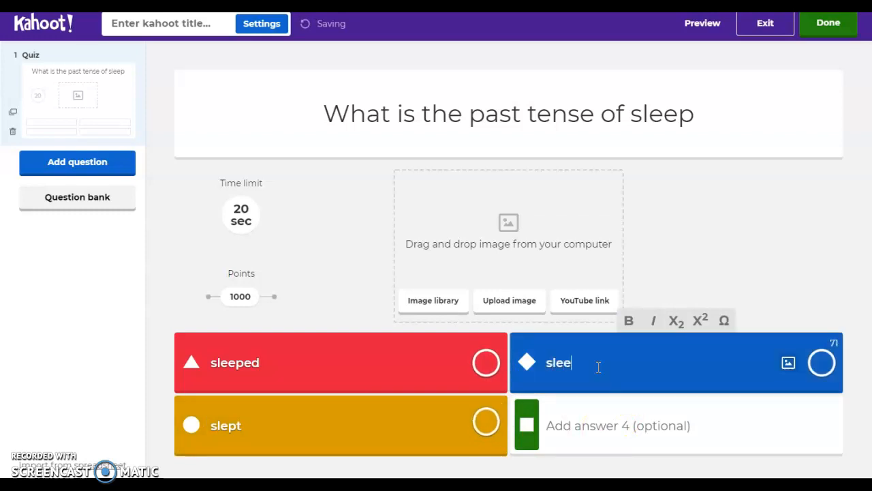
pyautogui.click(578, 363)
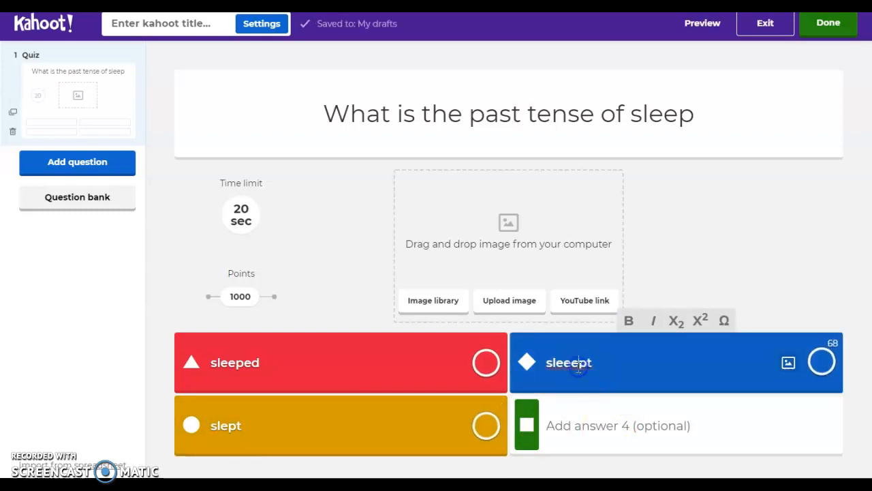
pyautogui.press('BackSpace')
pyautogui.click(598, 424)
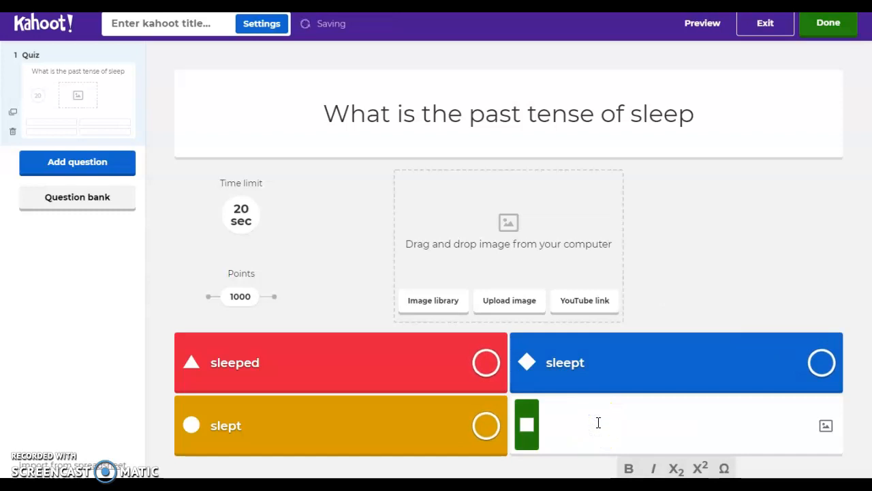
pyautogui.write('sleeping')
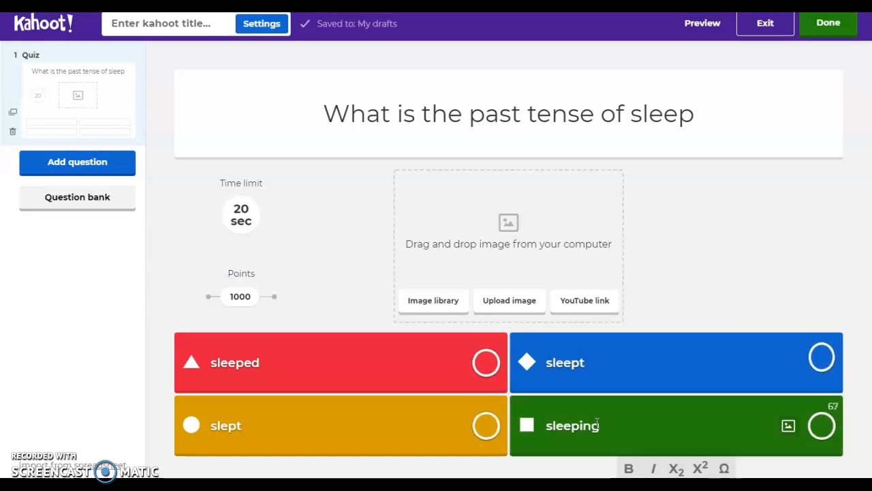
pyautogui.click(487, 425)
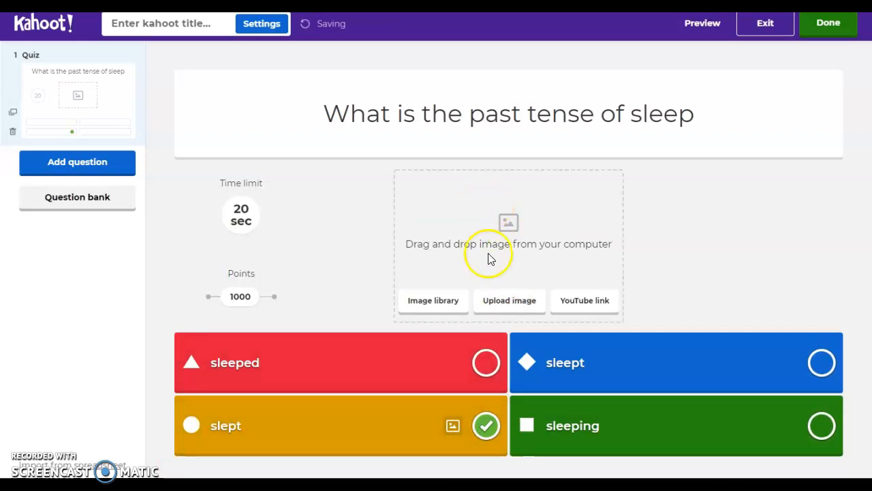
# Try to upload the image file descarga from the computer as the question's picture
pyautogui.click(512, 302)
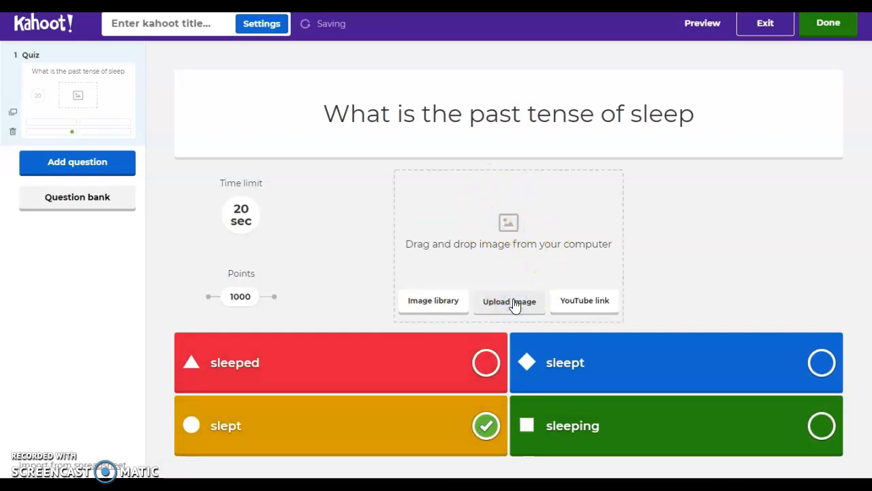
pyautogui.click(512, 300)
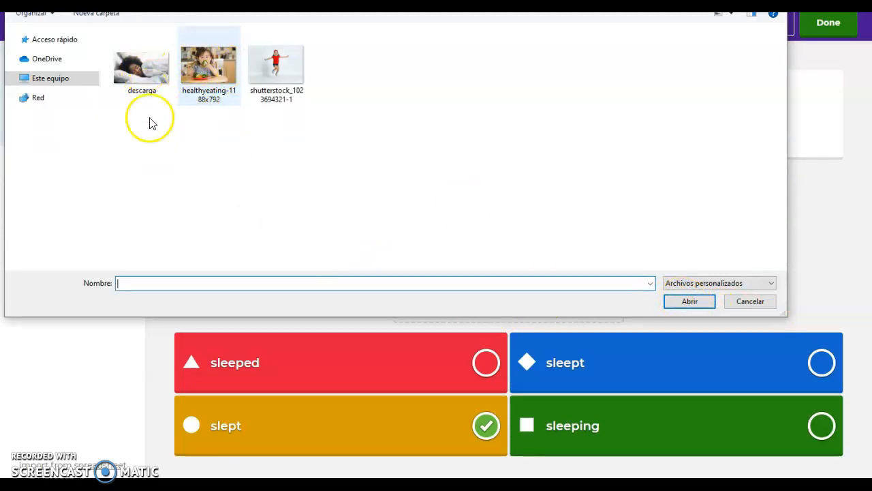
pyautogui.click(130, 63)
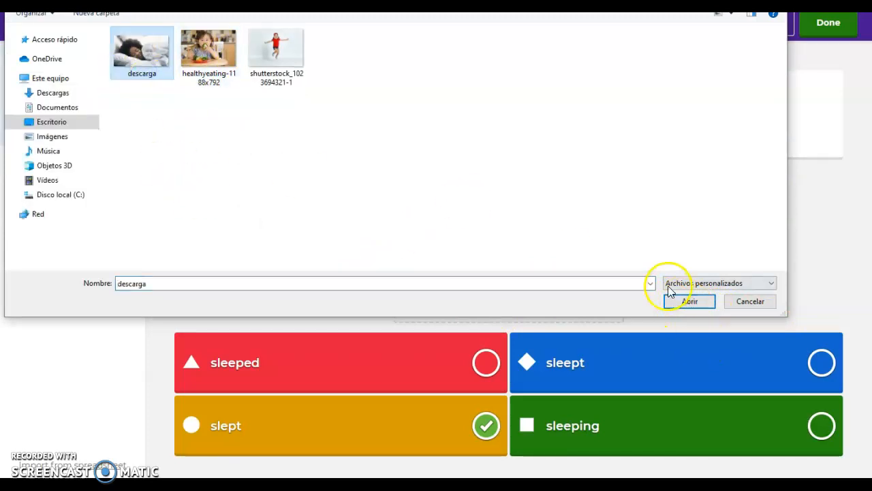
pyautogui.click(686, 300)
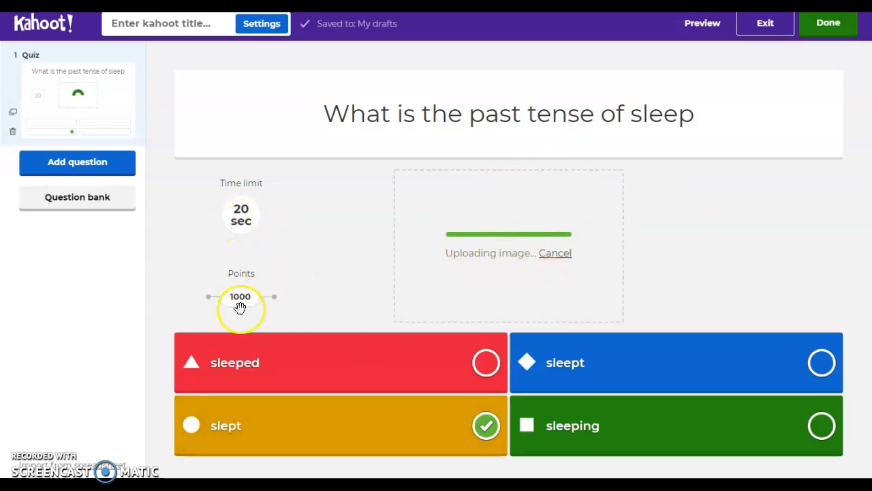
# Try the different point values for the question and set it to 2000 points
pyautogui.click(274, 296)
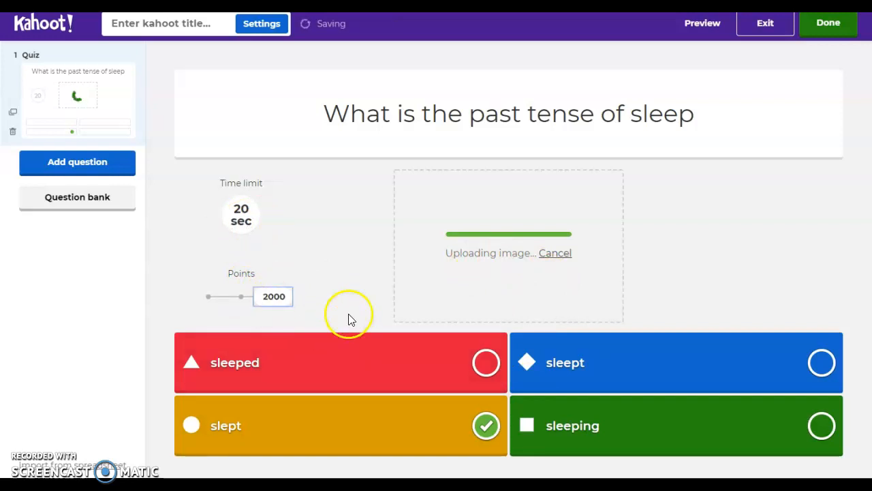
pyautogui.click(242, 300)
pyautogui.click(207, 297)
pyautogui.click(240, 296)
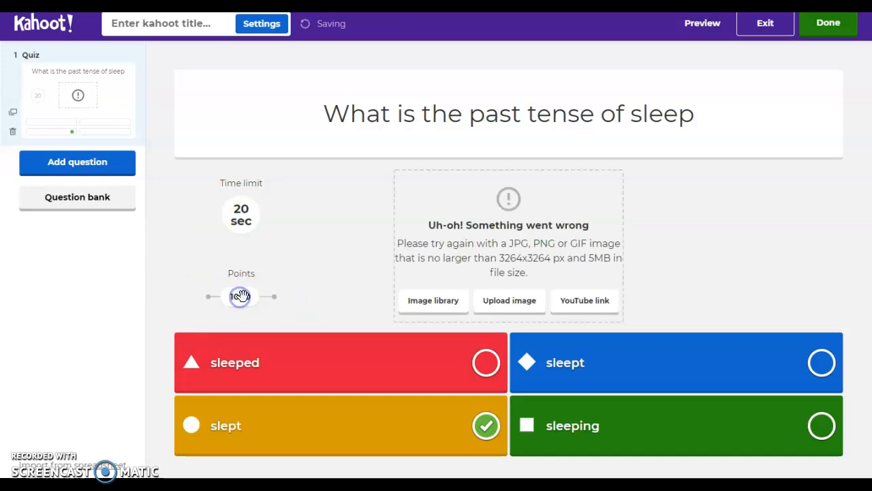
pyautogui.moveTo(421, 240); pyautogui.dragTo(573, 253)
pyautogui.click(646, 259)
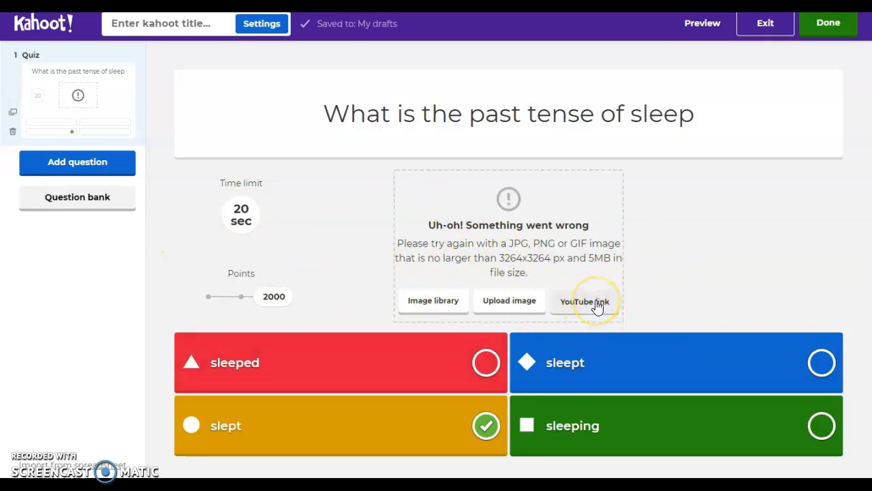
# Set the question's time limit to 10 seconds
pyautogui.click(238, 212)
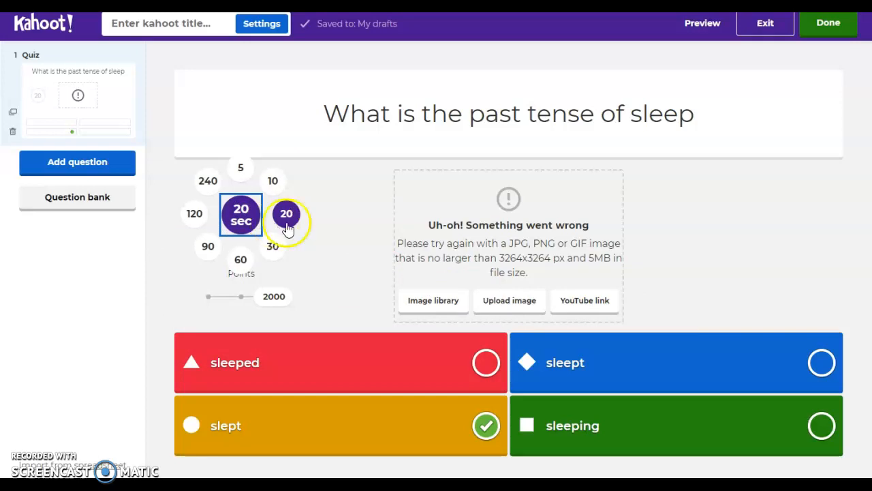
pyautogui.click(270, 260)
pyautogui.click(247, 225)
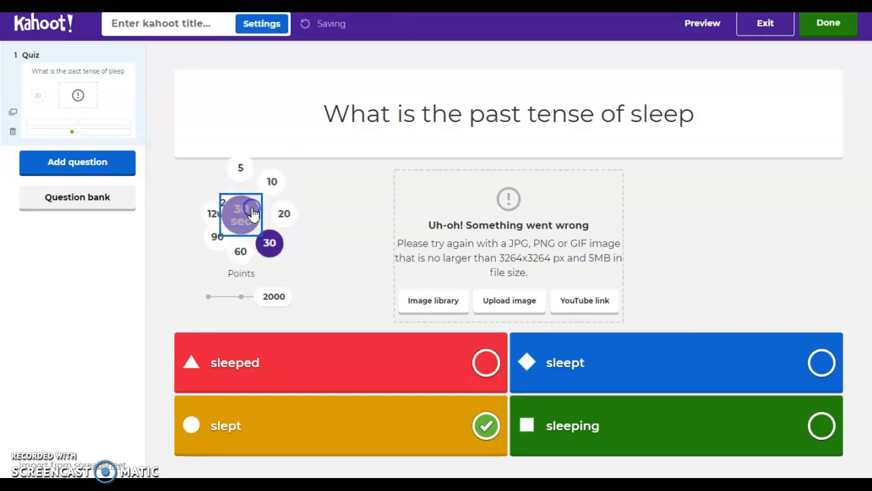
pyautogui.click(273, 182)
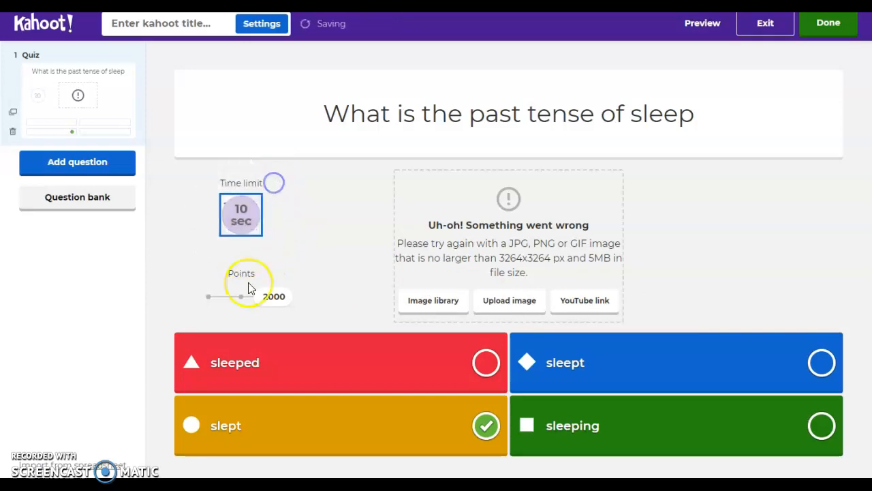
# Add a second quiz question and enter "what is the past of go" as its text
pyautogui.click(74, 169)
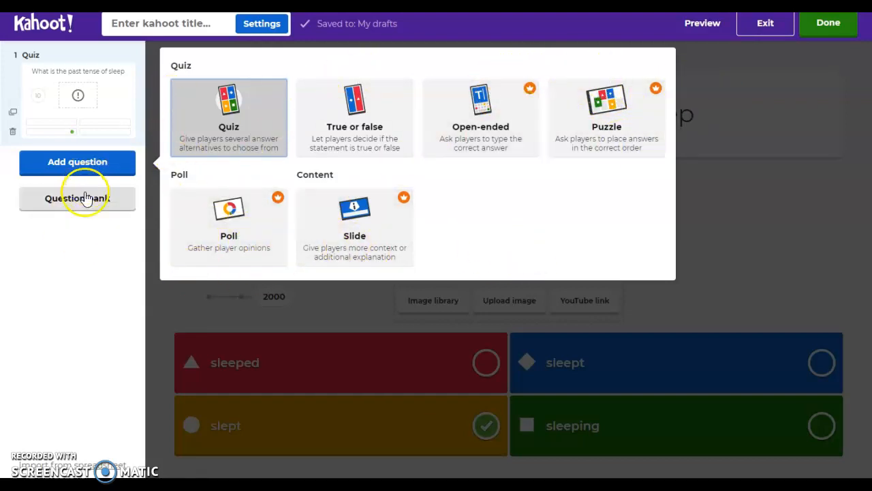
pyautogui.click(101, 162)
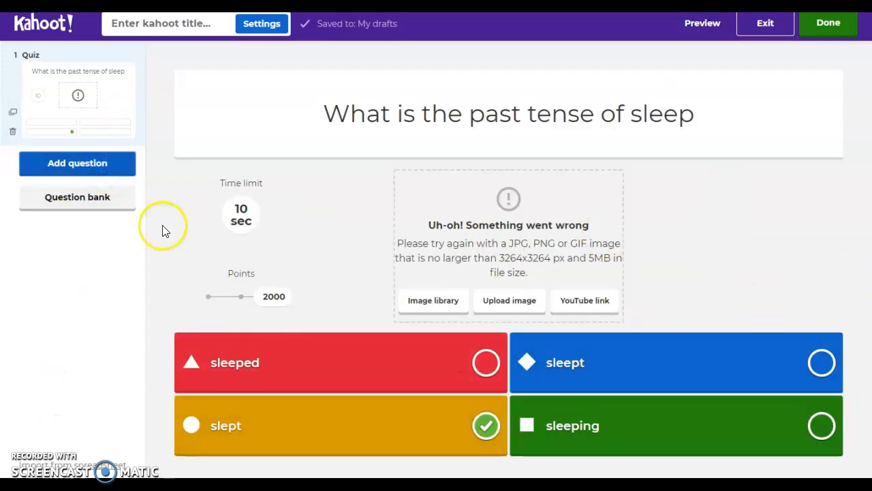
pyautogui.click(77, 162)
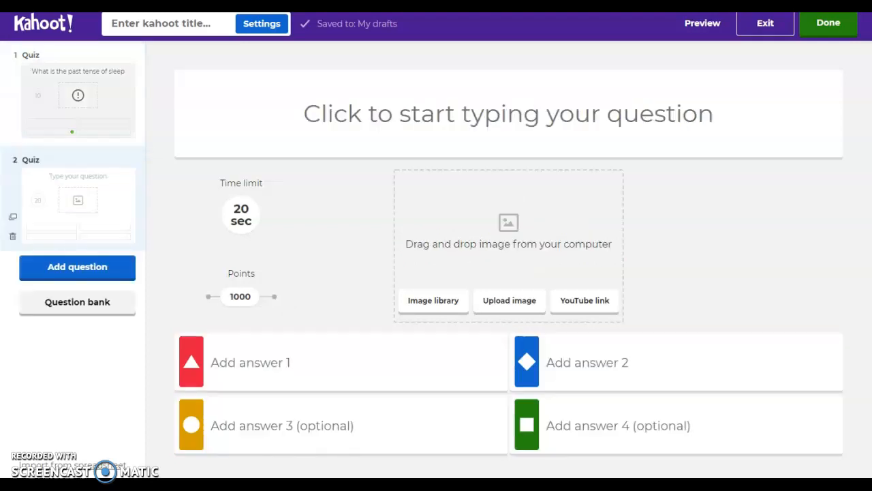
pyautogui.click(428, 115)
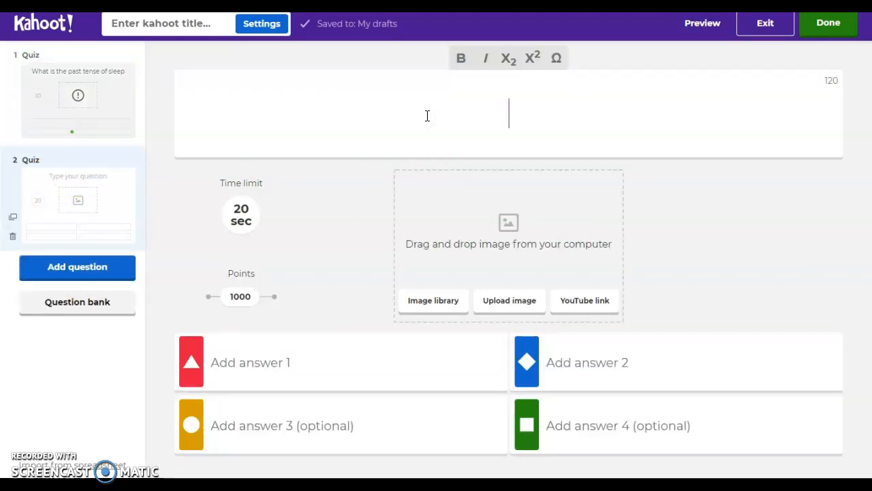
pyautogui.write('whta')
pyautogui.press('BackSpace')
pyautogui.write('t is the past of go')
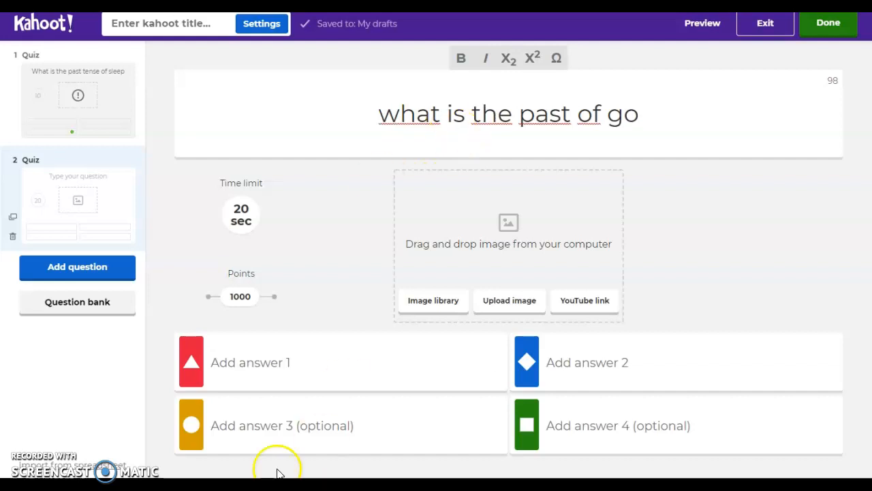
# Enter "went" as answer 1, mark it as correct, and enter "goed" as answer 3
pyautogui.click(272, 368)
pyautogui.write('wne')
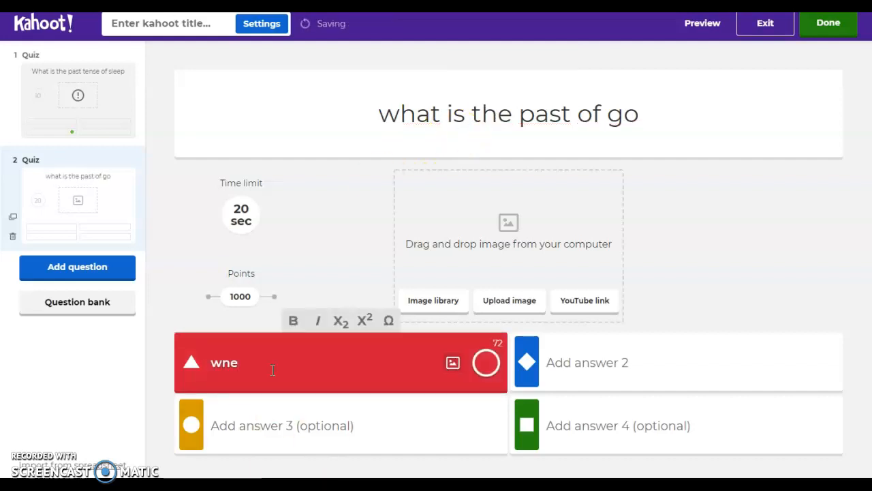
pyautogui.click(486, 362)
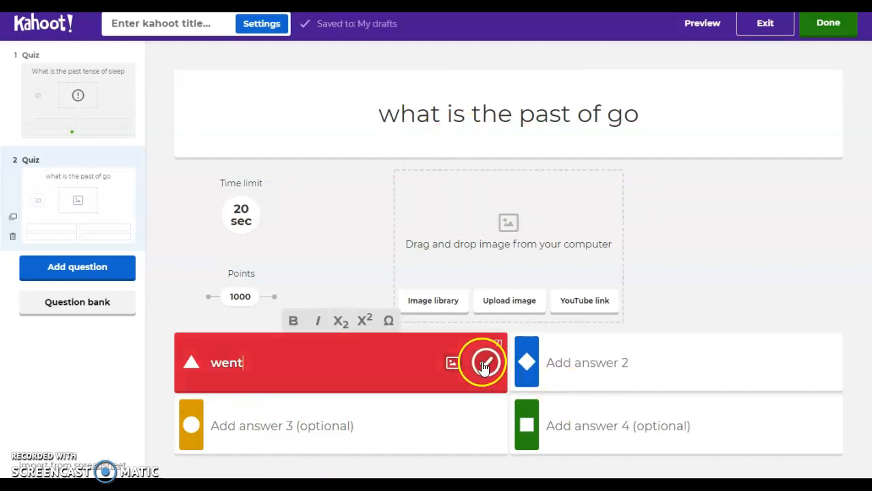
pyautogui.click(277, 425)
pyautogui.write('gope')
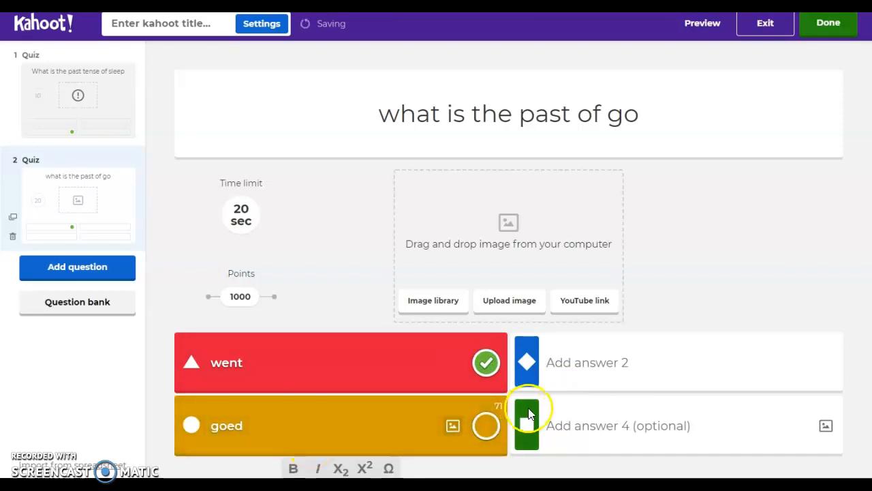
# Enter "going" as answer 2 and "was going" as answer 4 of the second question
pyautogui.click(569, 354)
pyautogui.write('going')
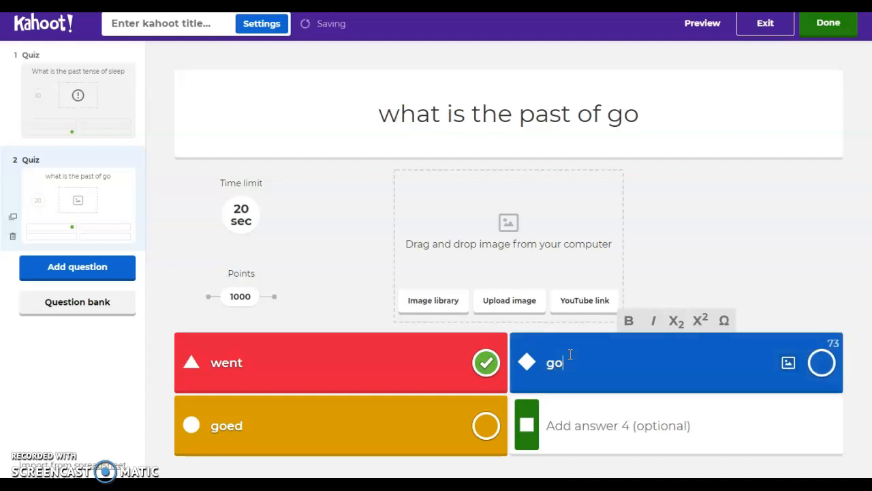
pyautogui.click(569, 428)
pyautogui.click(604, 433)
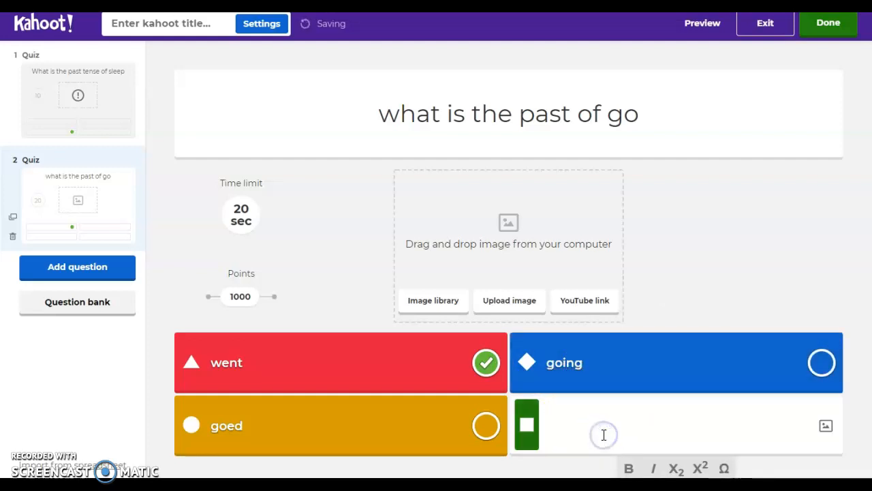
pyautogui.write('was going')
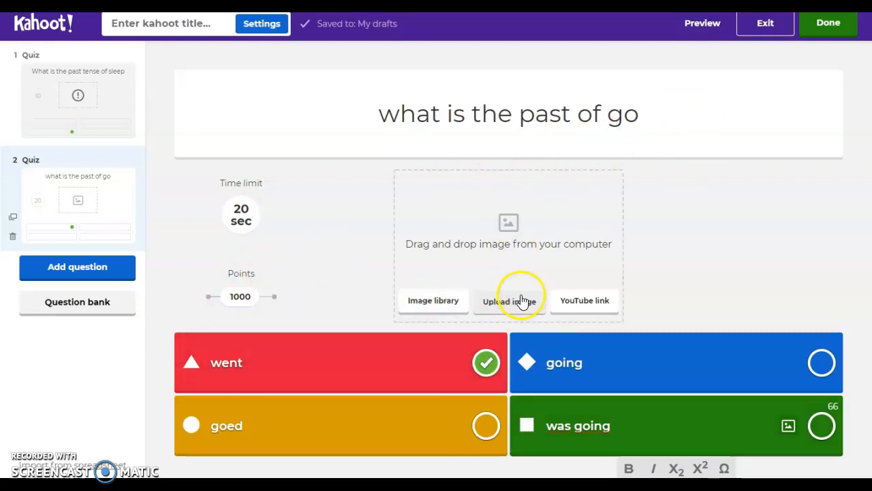
# Set the second question to 2000 points with a time limit of 10 seconds
pyautogui.click(275, 304)
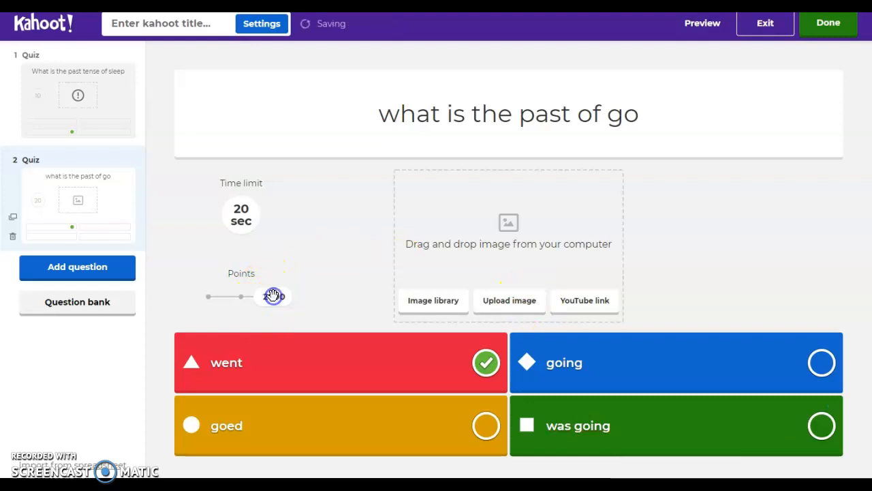
pyautogui.click(242, 215)
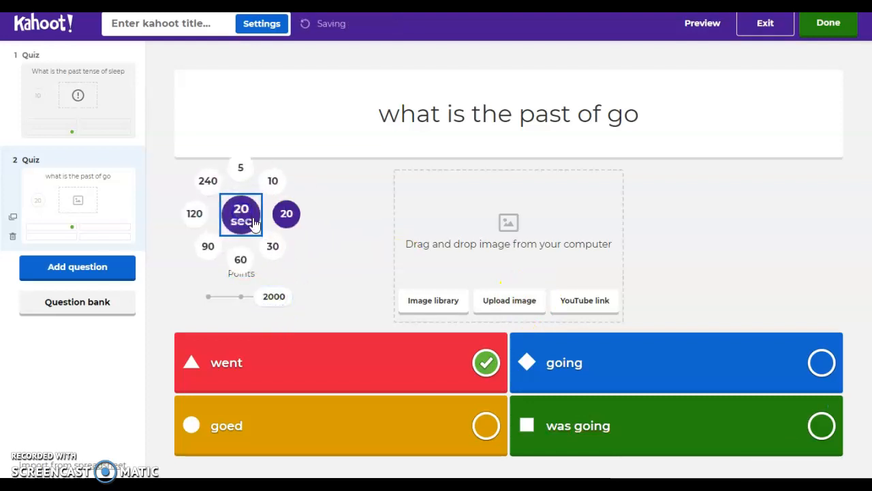
pyautogui.click(273, 181)
# Add a blank third quiz question and save the kahoot as a draft without the failed image
pyautogui.click(82, 265)
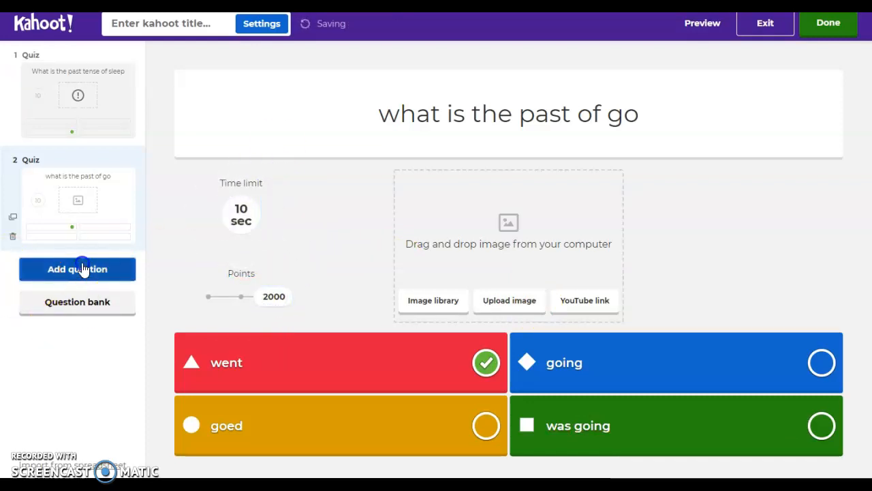
pyautogui.click(240, 215)
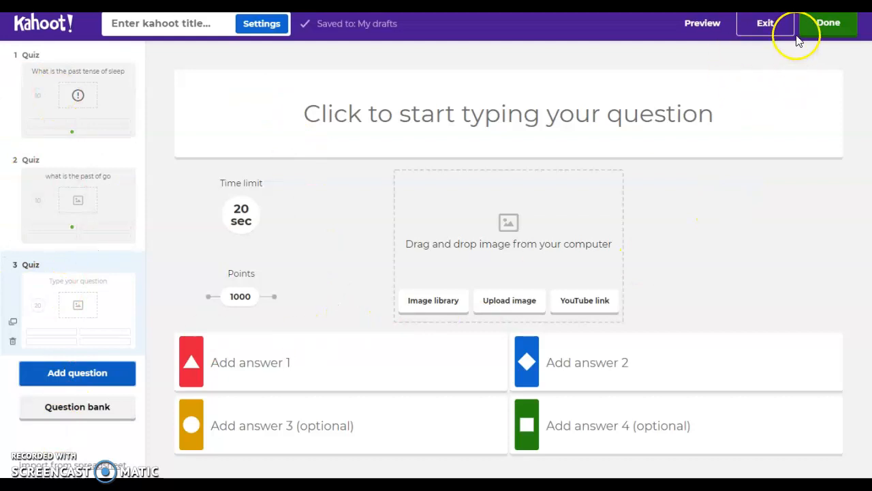
pyautogui.click(822, 25)
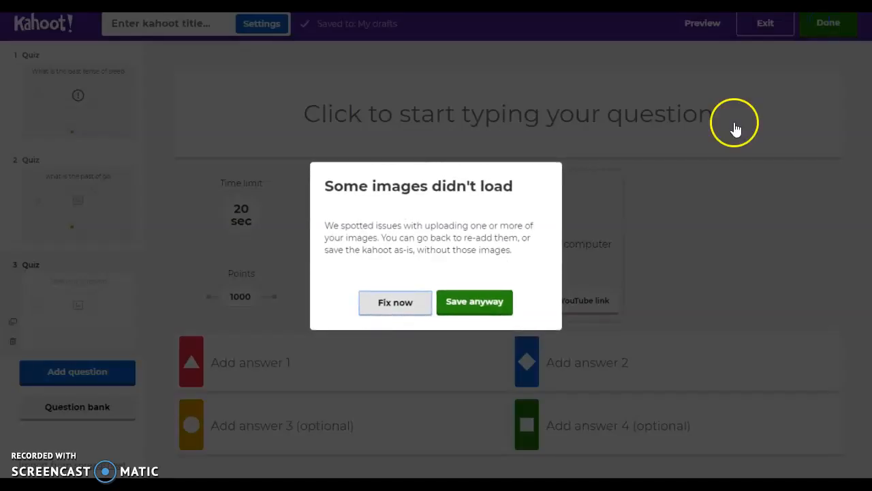
pyautogui.click(463, 300)
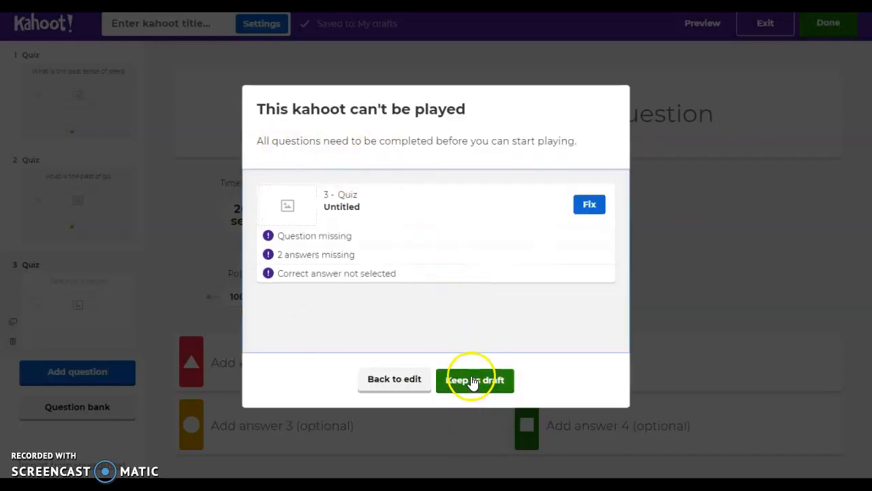
pyautogui.click(472, 382)
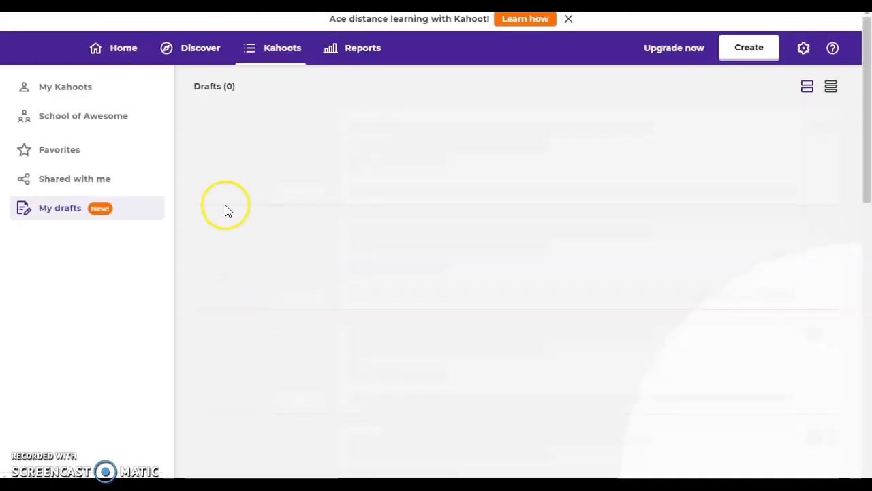
# Reopen the saved draft, try to finish the kahoot, and return to editing it
pyautogui.click(406, 141)
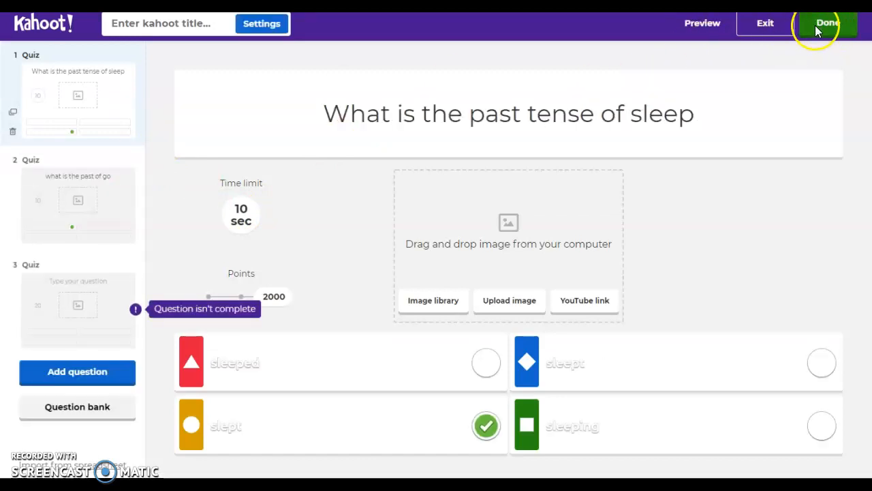
pyautogui.click(815, 25)
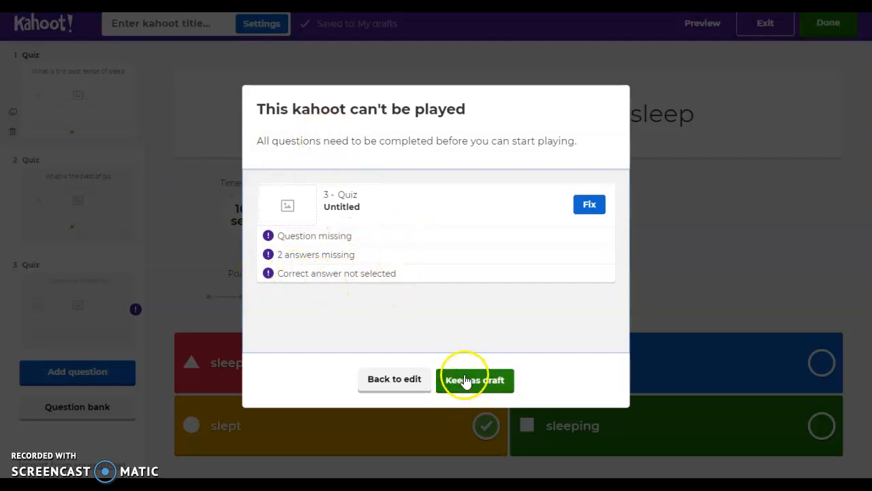
pyautogui.click(377, 379)
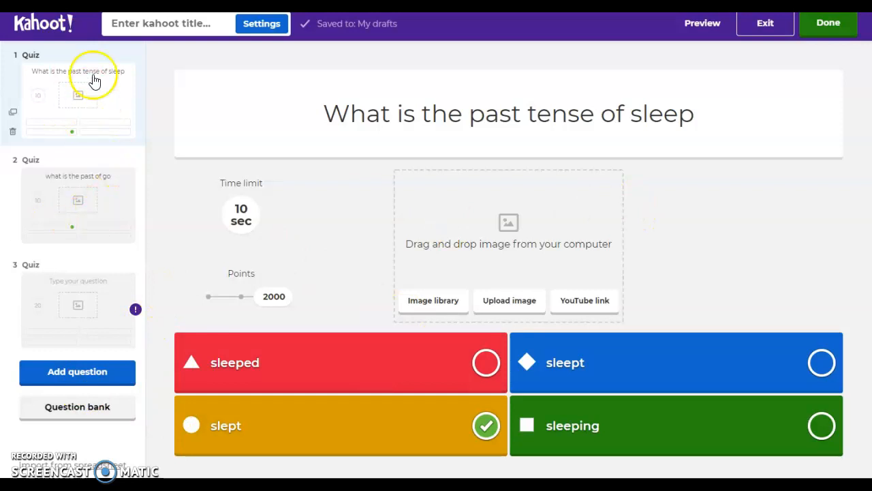
# Delete the incomplete third question from the kahoot
pyautogui.click(107, 294)
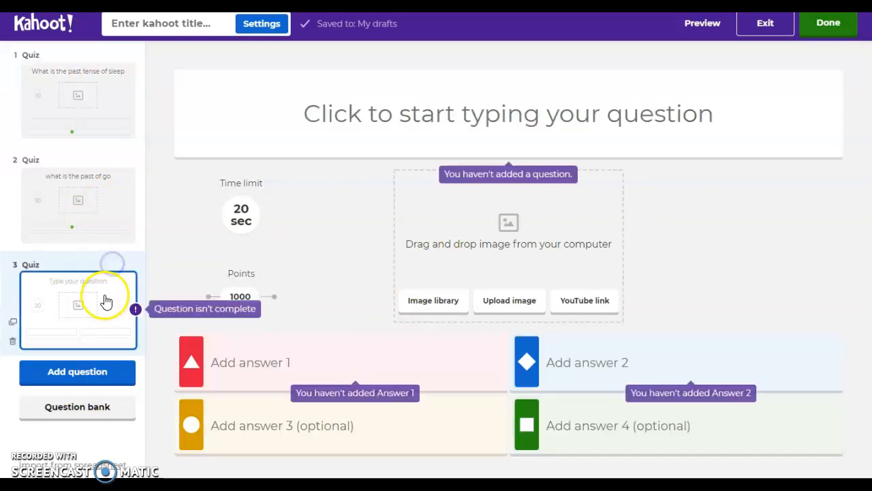
pyautogui.click(13, 340)
pyautogui.click(479, 287)
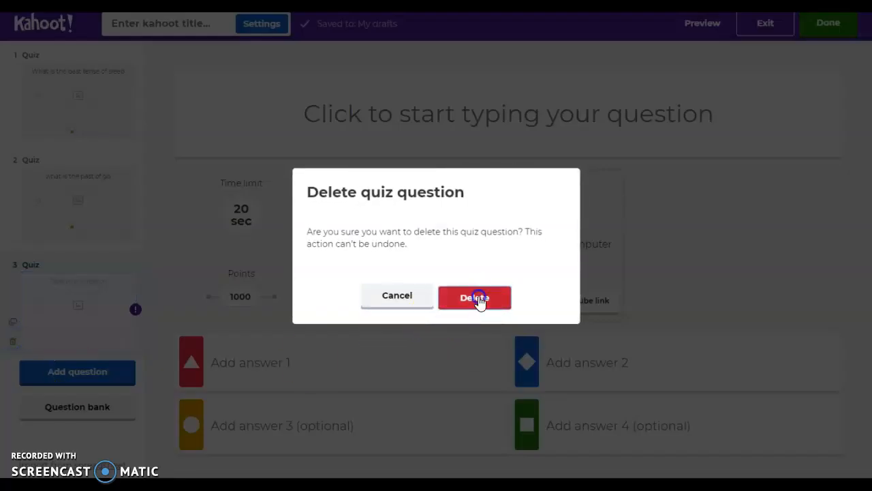
# Finish the kahoot with the title "Past tense vebrs", leaving the description empty
pyautogui.click(825, 33)
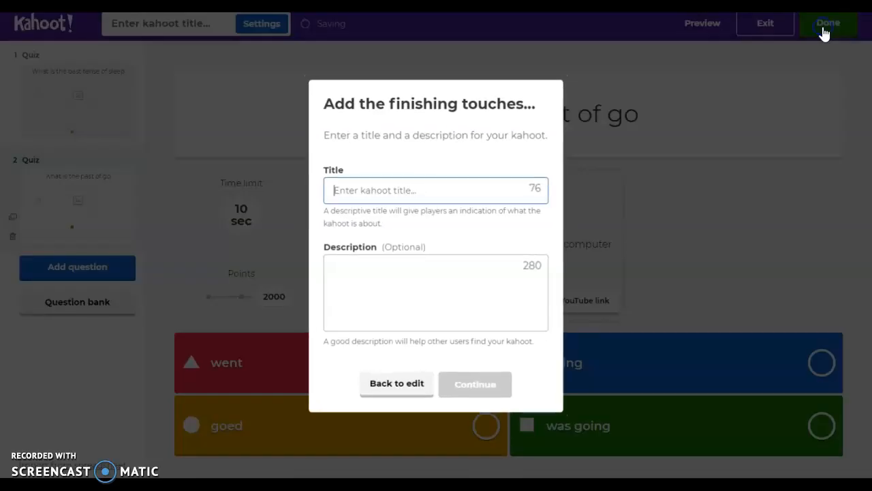
pyautogui.click(395, 193)
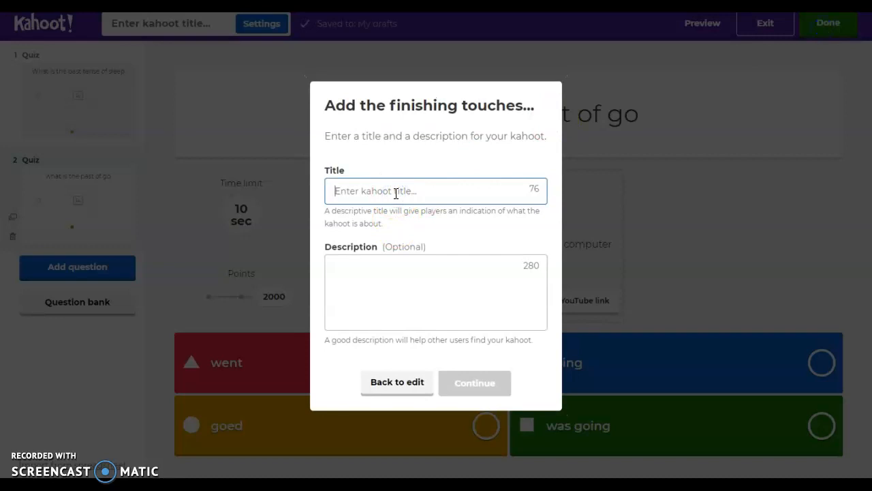
pyautogui.write('Past tense vebrs')
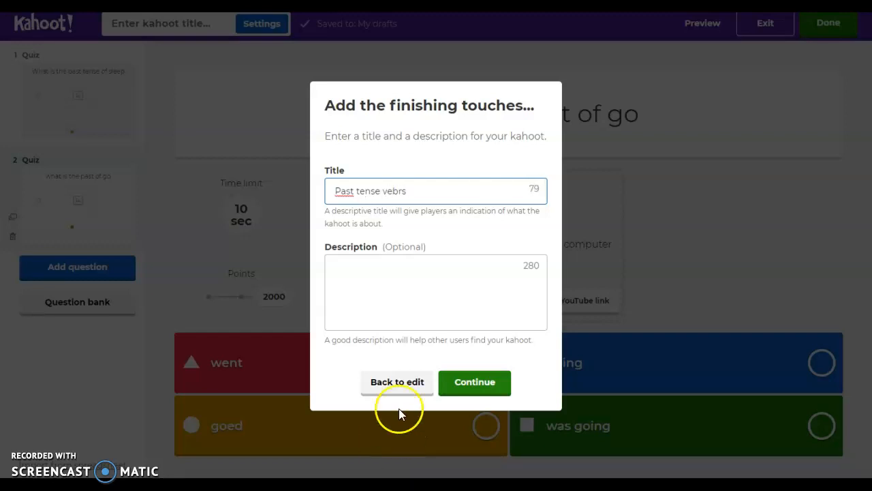
pyautogui.click(471, 383)
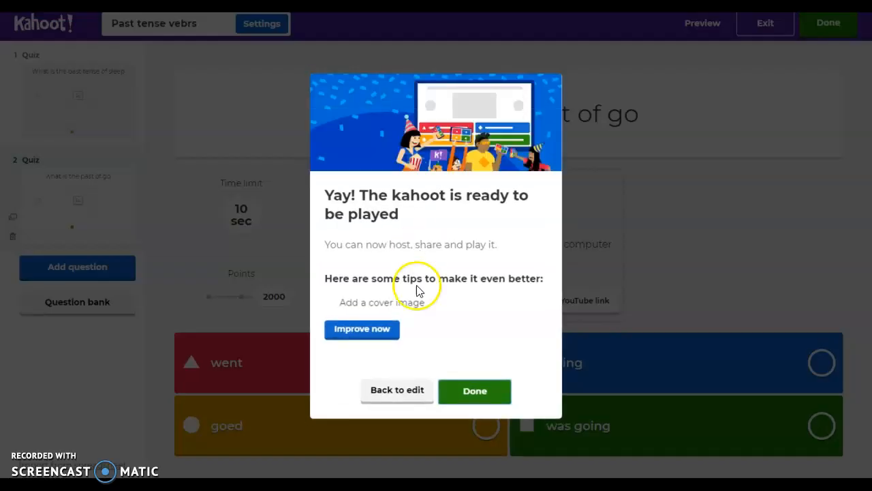
pyautogui.click(466, 395)
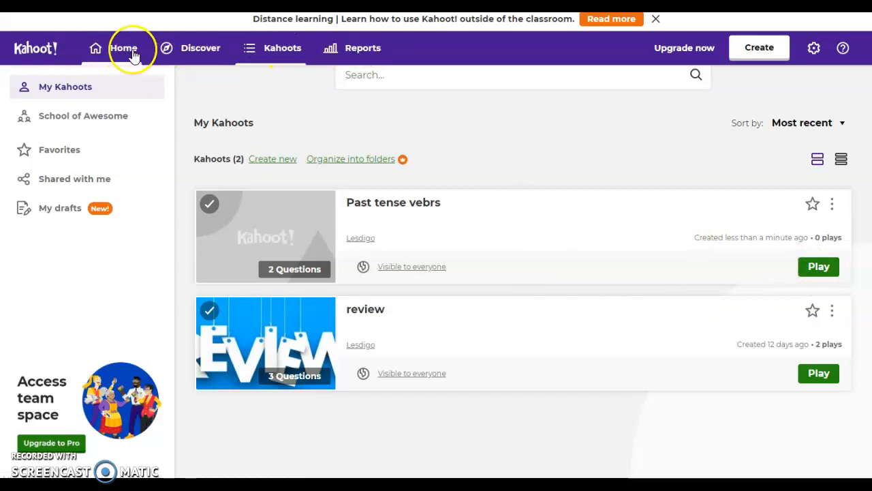
# Open the "review" kahoot from My Kahoots and examine its question list
pyautogui.click(250, 351)
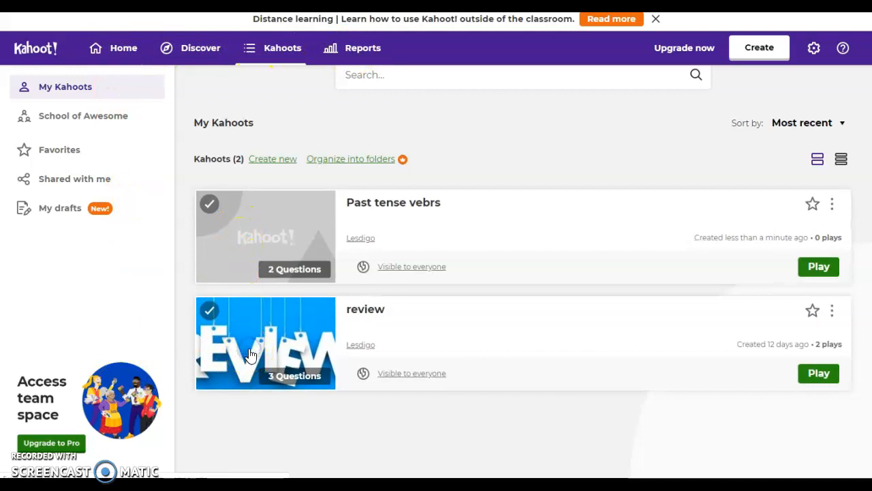
pyautogui.click(819, 374)
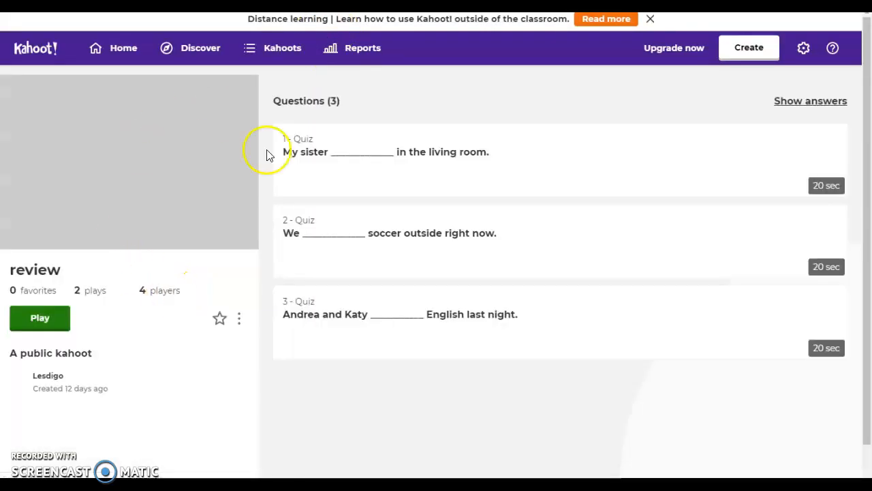
pyautogui.scroll(-1, 670, 226)
pyautogui.scroll(1, 345, 379)
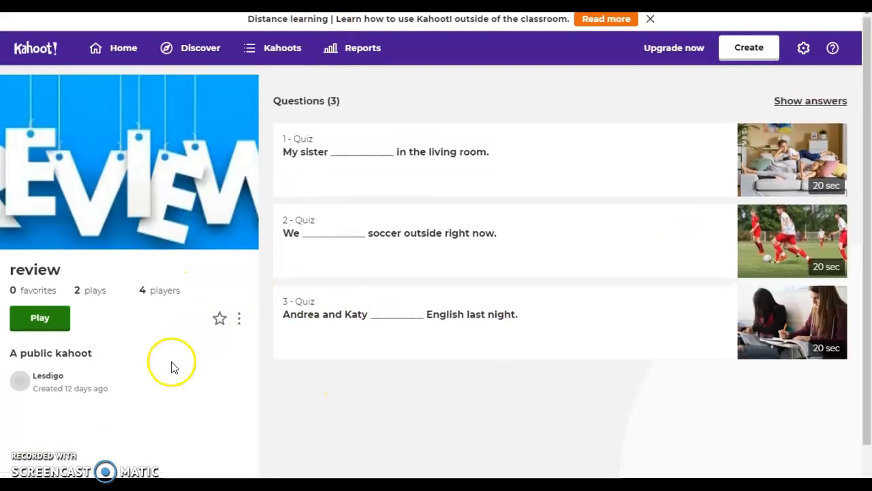